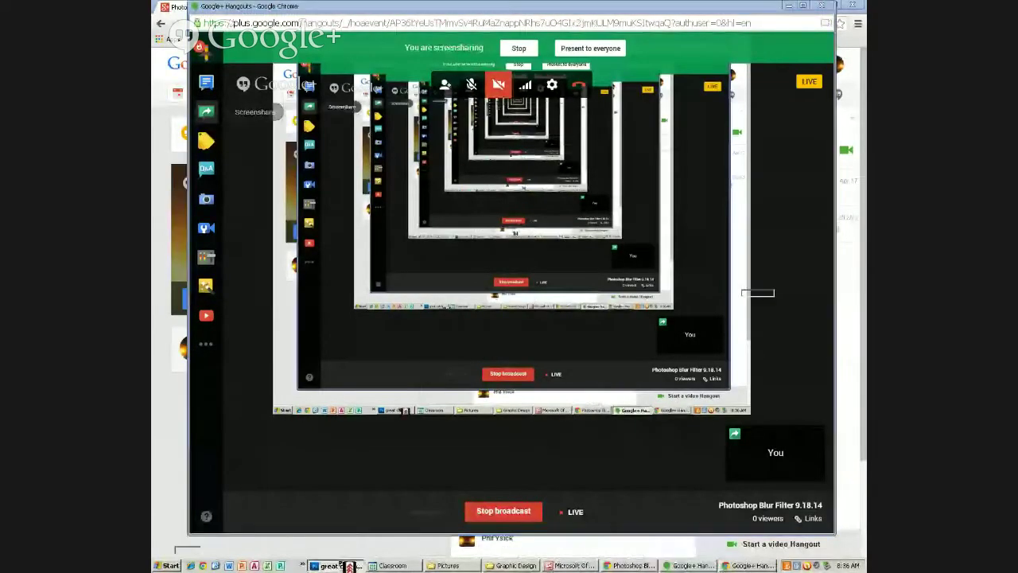
Switch to the great catch photo in Photoshop, convert its Background into a regular layer and duplicate that layer.
left_click(338, 565)
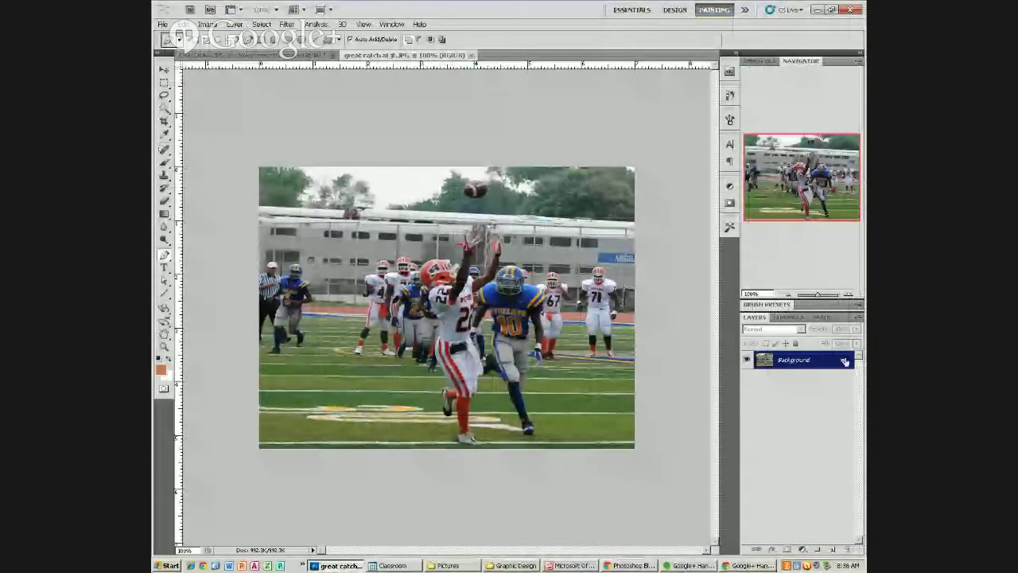
double_click(845, 361, "alt")
right_click(834, 359)
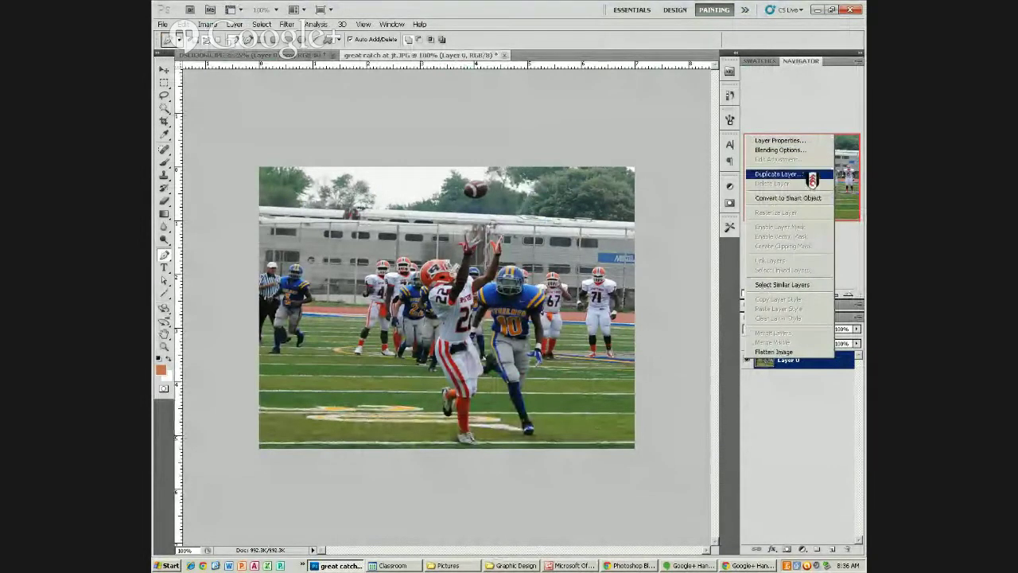
left_click(812, 174)
left_click(612, 173)
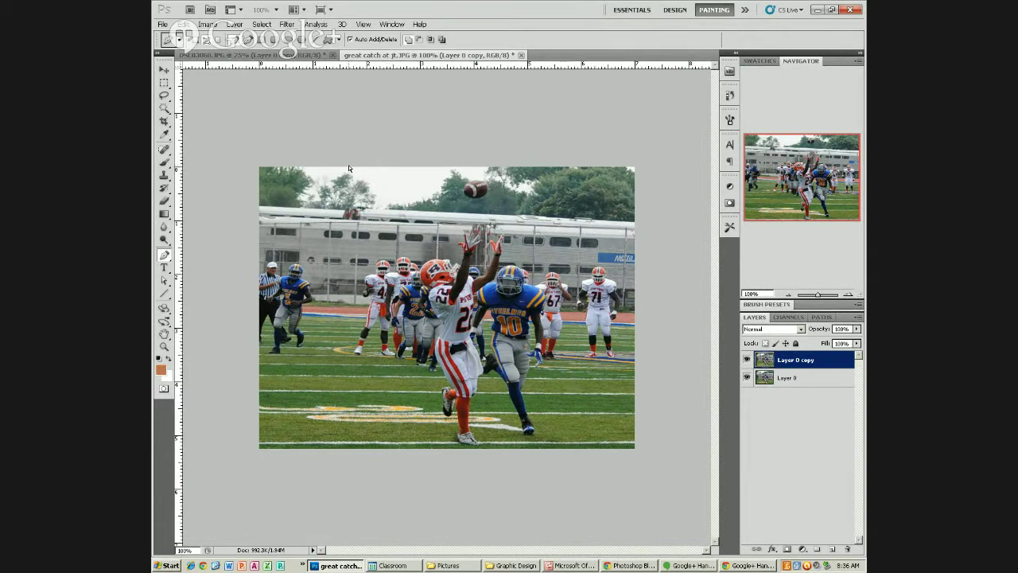
Use the Quick Selection tool to select the catching player's helmet, white jersey and striped pants on the copied layer.
key("ctrl+plus")
key("ctrl+plus")
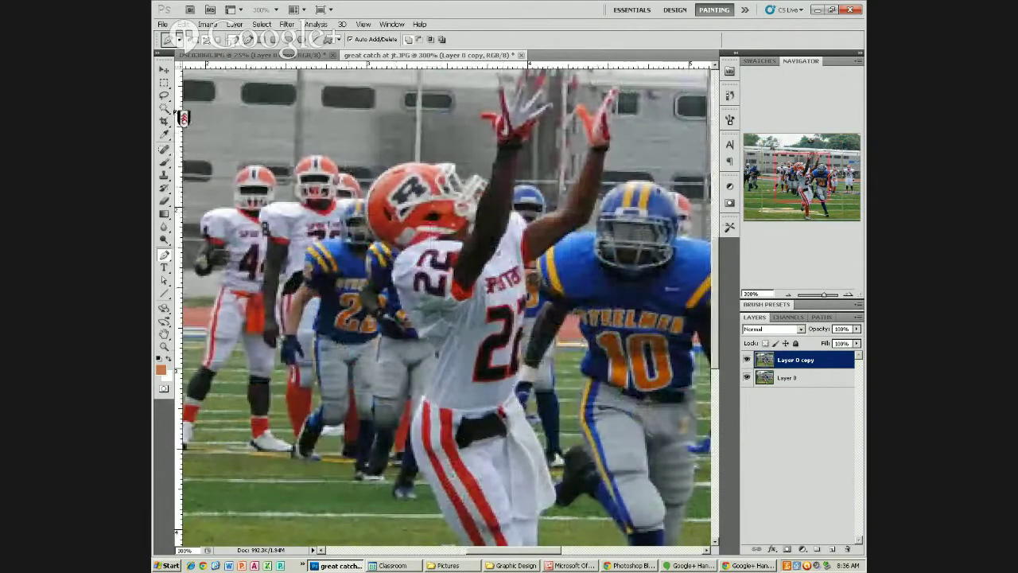
left_click(164, 109)
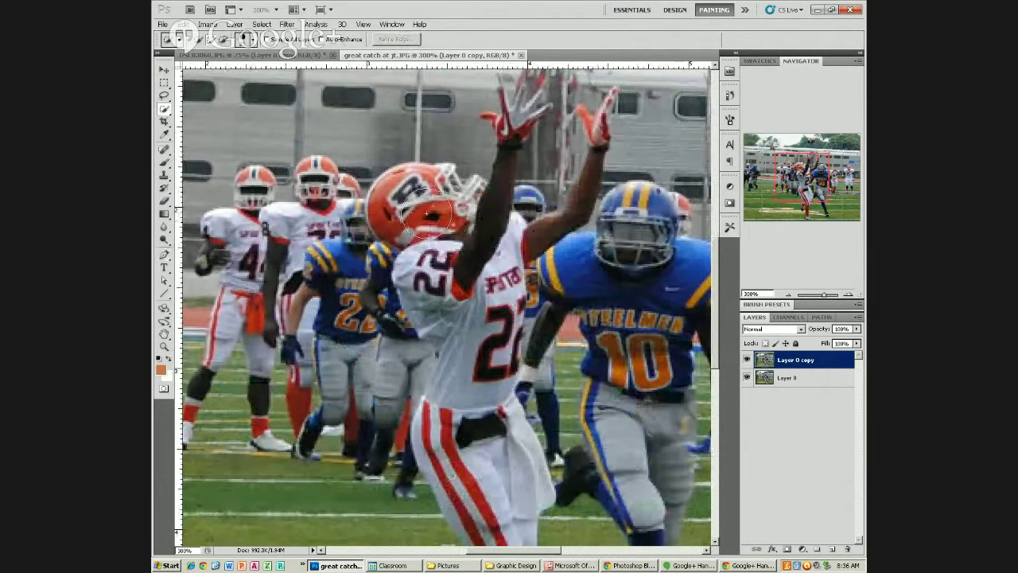
mouse_move(422, 208)
left_mouse_down()
mouse_move(407, 191)
mouse_move(398, 208)
mouse_move(455, 338)
left_mouse_up()
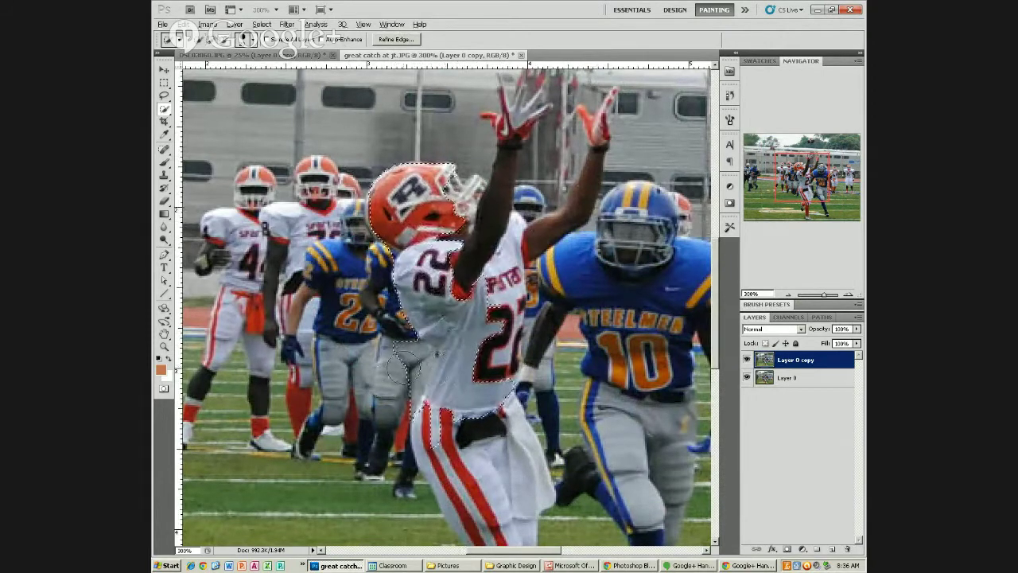
mouse_move(406, 363)
left_mouse_down()
mouse_move(397, 381)
mouse_move(430, 374)
left_mouse_up()
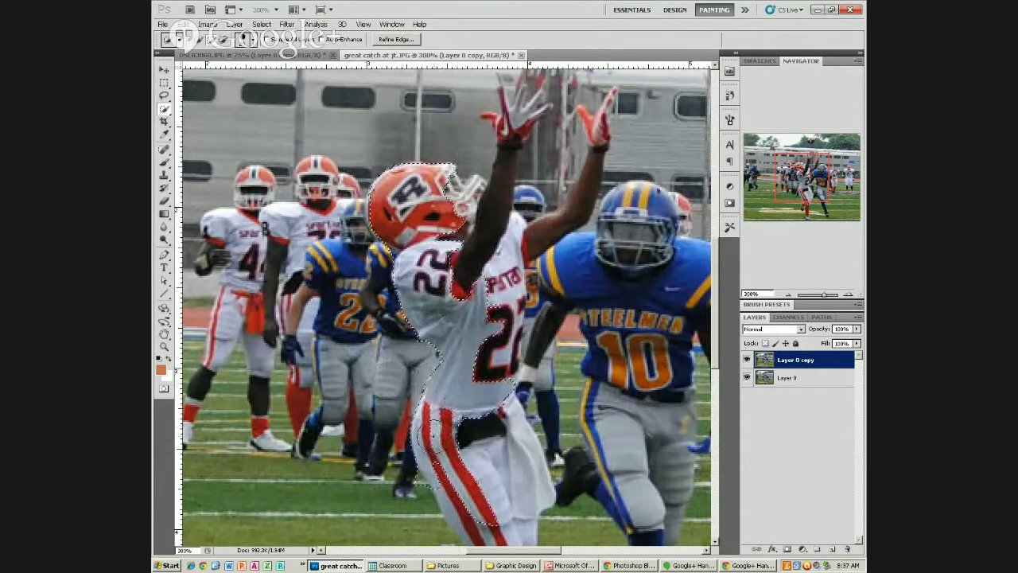
mouse_move(434, 433)
left_mouse_down()
mouse_move(485, 541)
mouse_move(481, 446)
left_mouse_up()
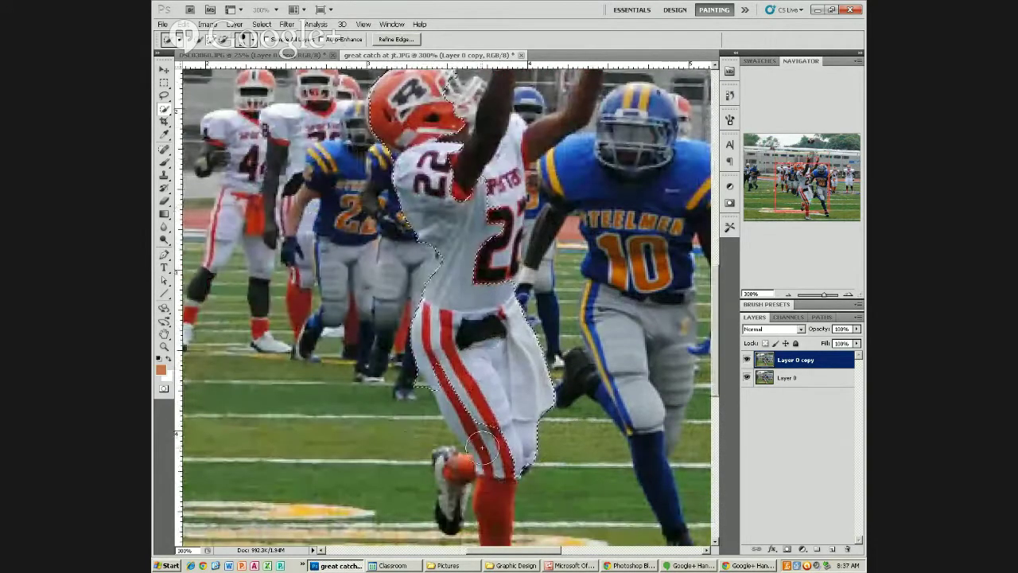
Add the catching player's lower legs, red socks and both shoes to the selection.
scroll(481, 448, "down", 1)
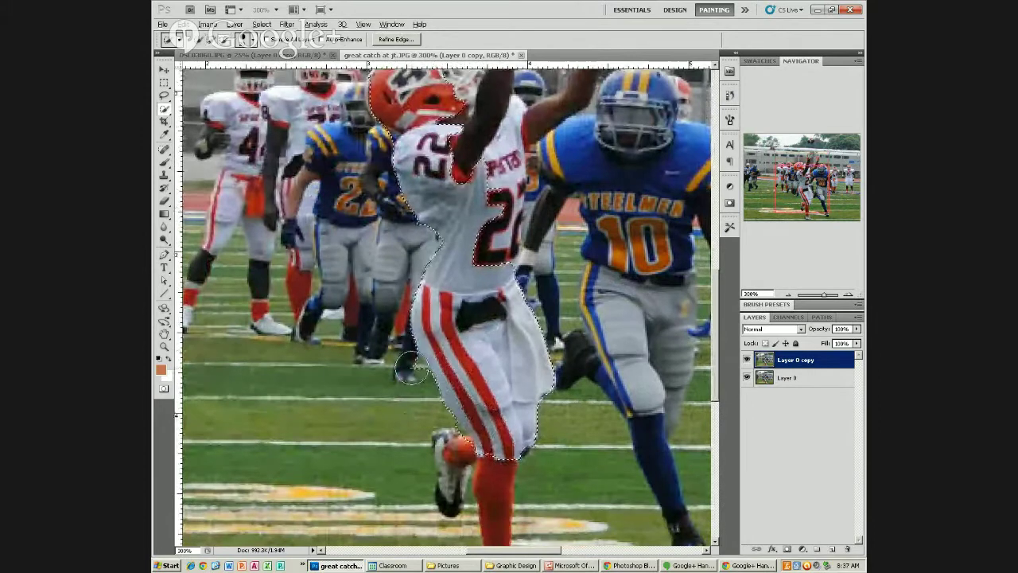
scroll(460, 422, "down", 2)
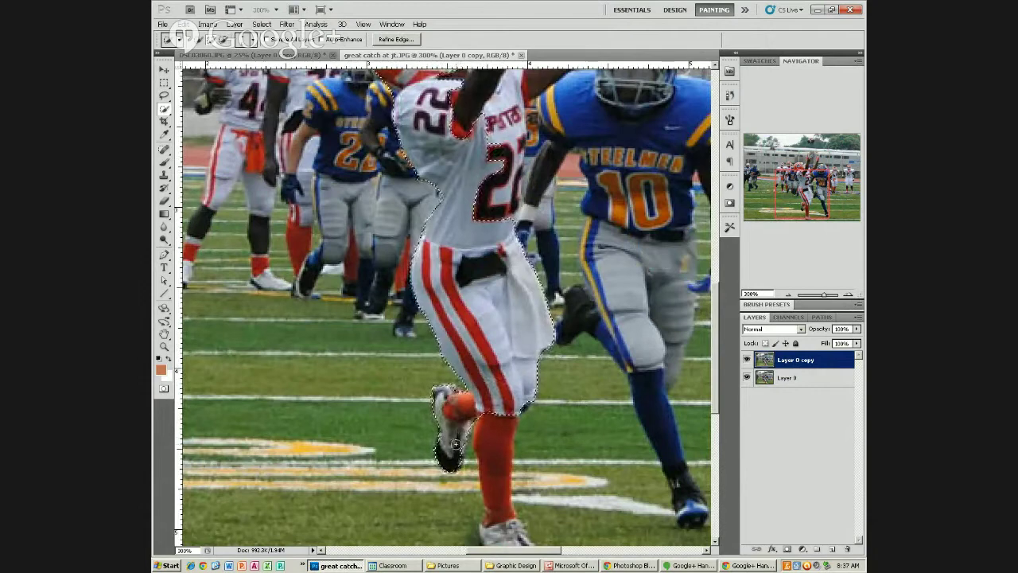
left_click_drag(456, 444, 492, 438)
scroll(495, 453, "down", 3)
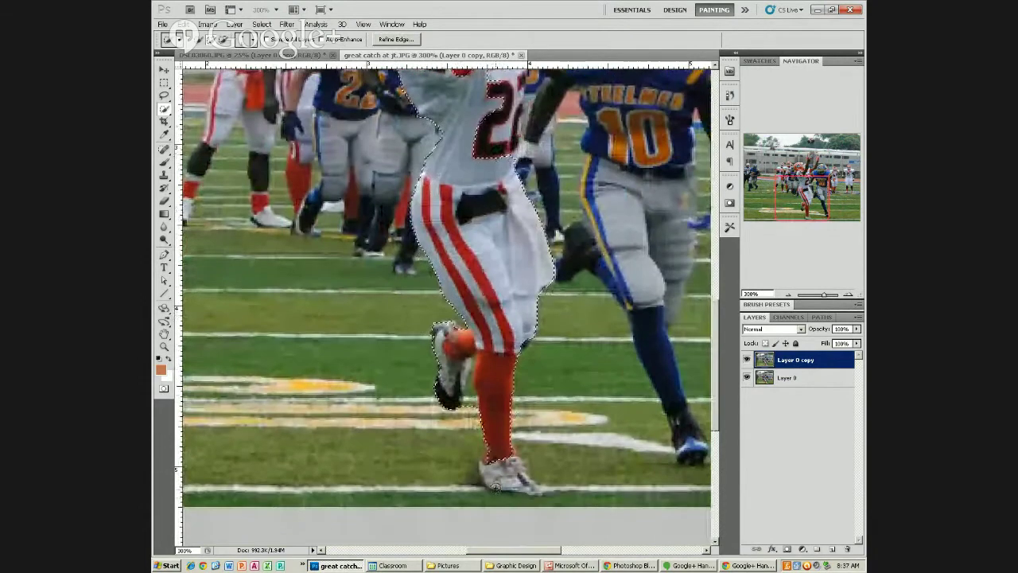
left_click_drag(501, 477, 527, 487)
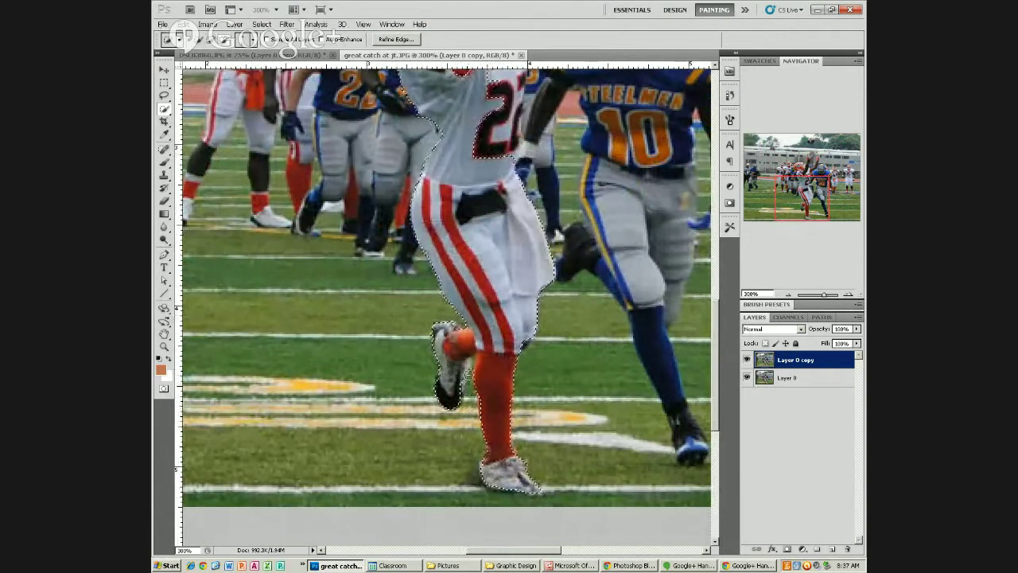
Add the catching player's raised arms and gloves to the selection, and remove the stray background area beside his arm.
scroll(527, 410, "up", 9)
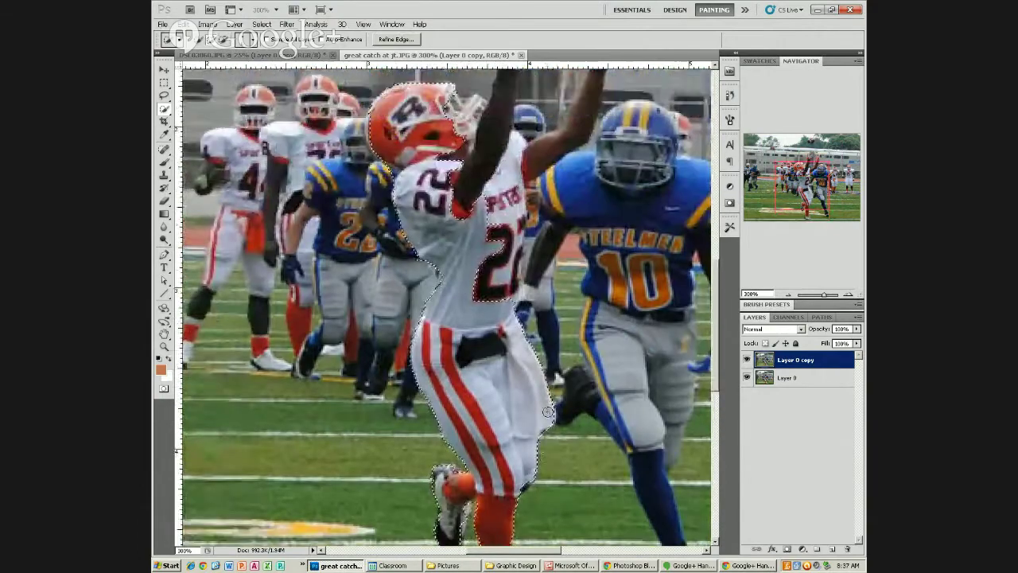
scroll(527, 410, "up", 2)
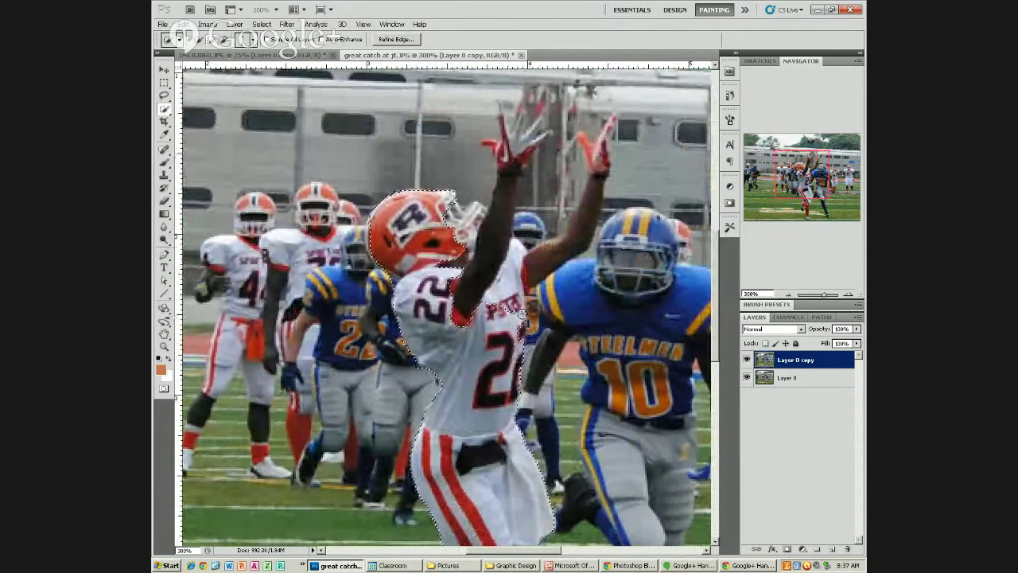
scroll(514, 322, "up", 2)
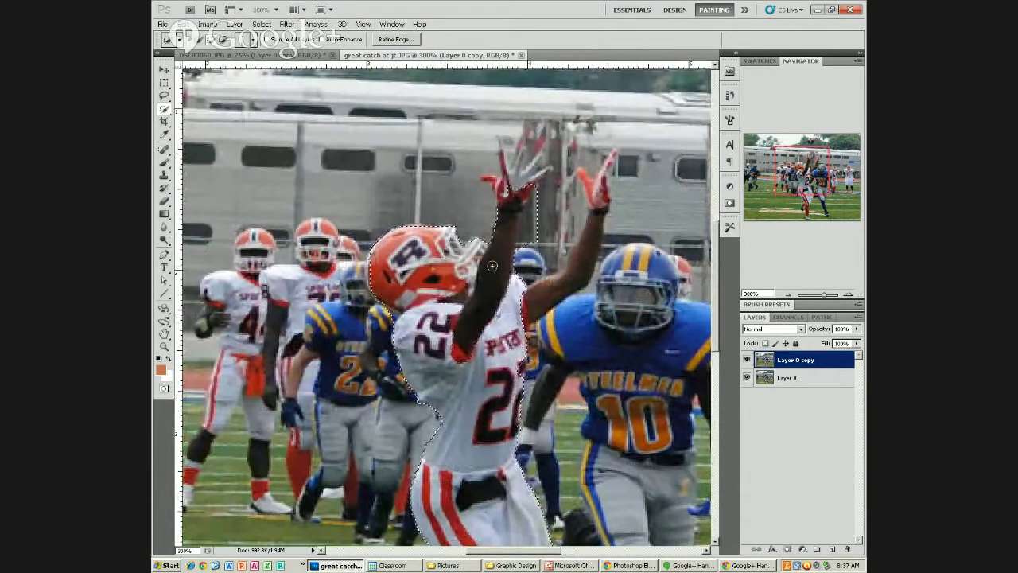
left_click_drag(514, 322, 500, 256)
scroll(500, 256, "up", 3)
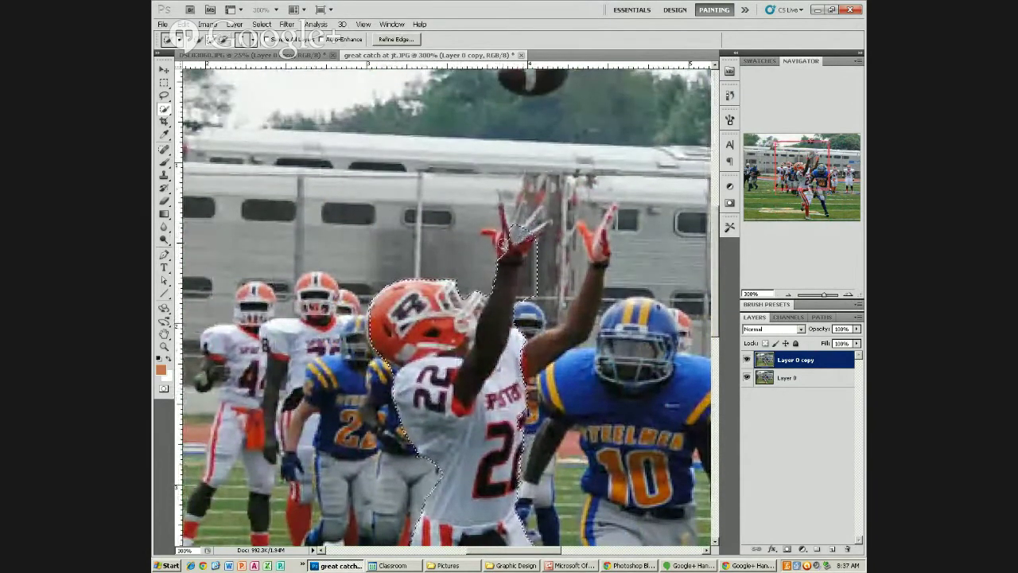
mouse_move(509, 232)
left_mouse_down()
mouse_move(436, 209)
mouse_move(468, 205)
left_mouse_up()
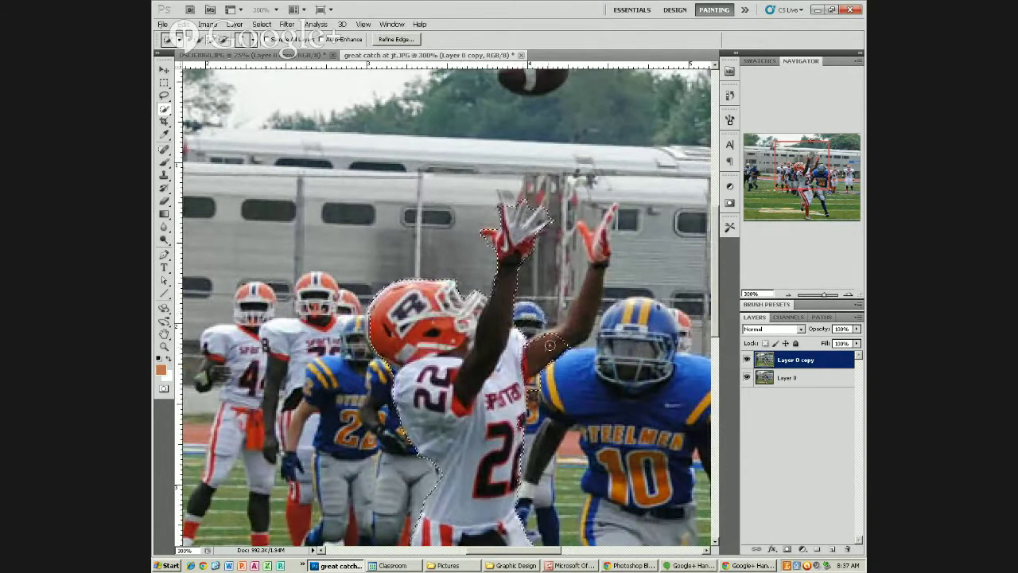
mouse_move(550, 344)
left_mouse_down()
mouse_move(589, 302)
mouse_move(600, 239)
left_mouse_up()
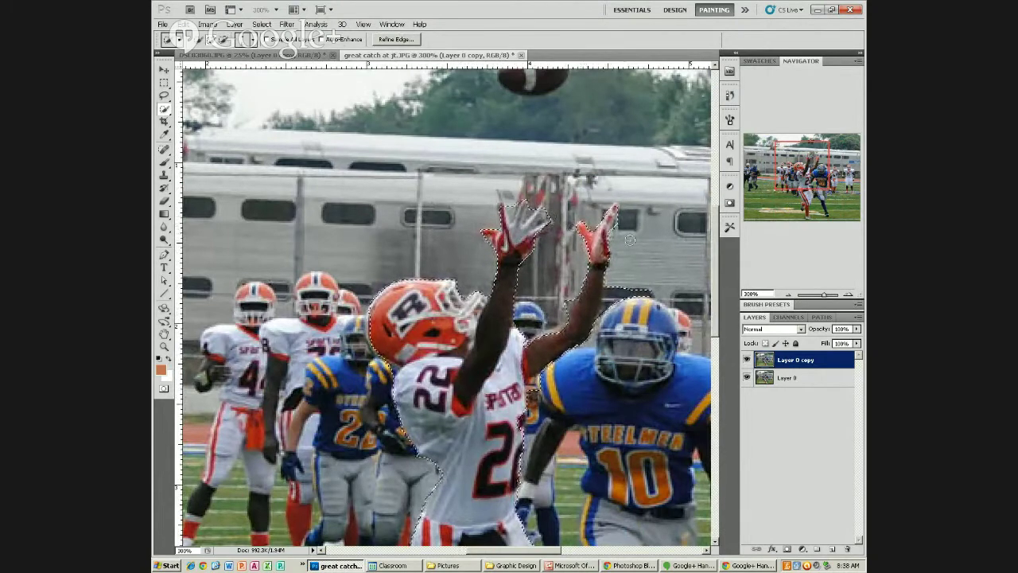
left_click_drag(630, 240, 609, 298)
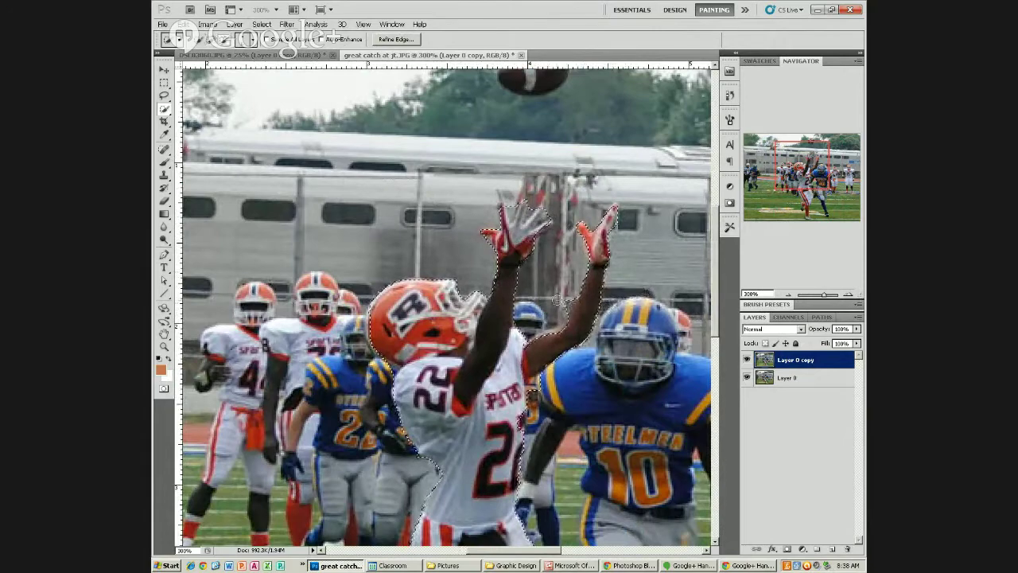
Extend the selection over defender number 10's blue jersey, face mask, arms and upper legs.
scroll(569, 302, "down", 5)
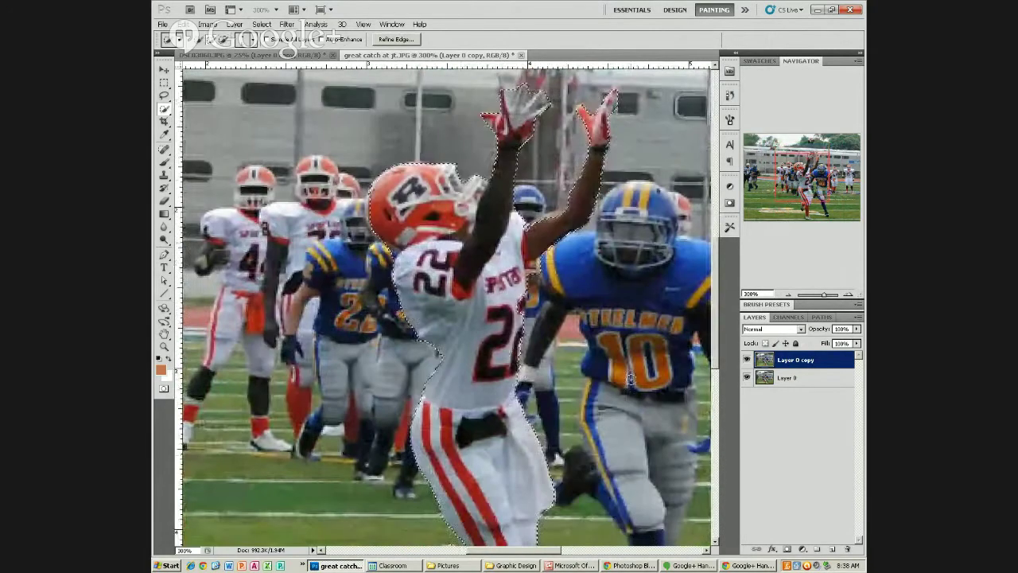
left_click_drag(483, 552, 515, 552)
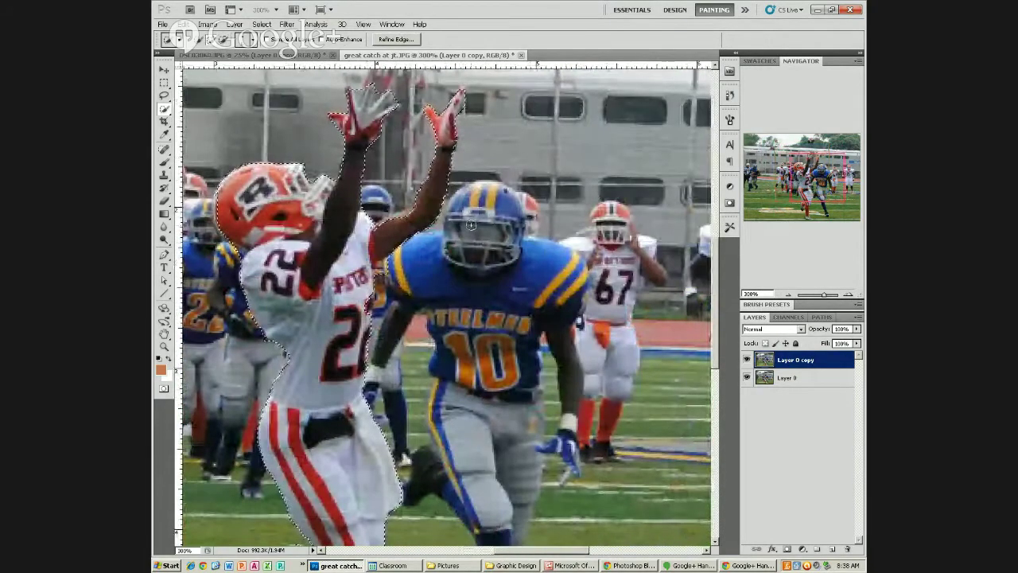
mouse_move(471, 225)
left_mouse_down()
mouse_move(473, 260)
mouse_move(413, 275)
left_mouse_up()
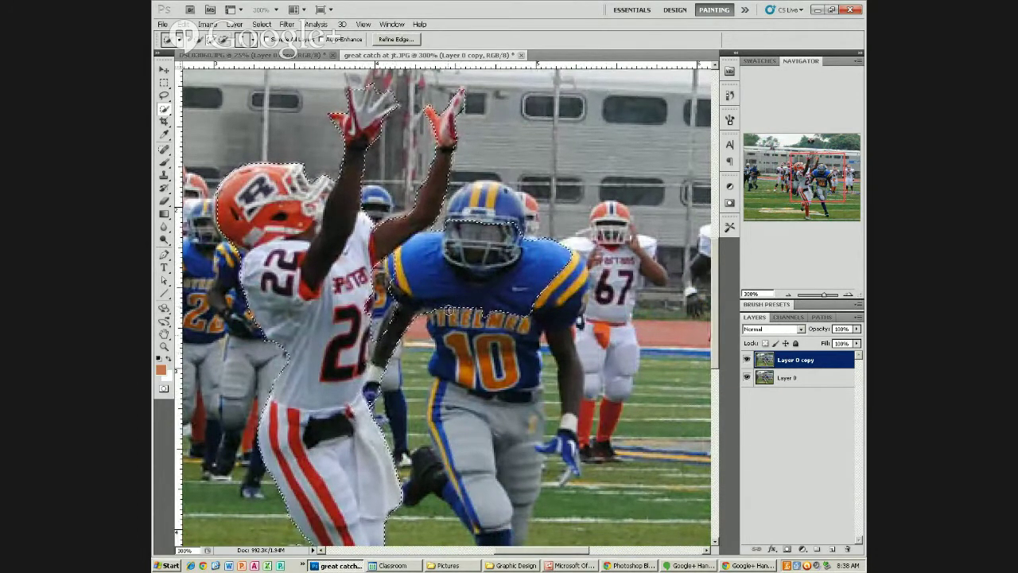
mouse_move(464, 363)
left_mouse_down()
mouse_move(524, 379)
mouse_move(520, 337)
mouse_move(581, 279)
mouse_move(568, 452)
mouse_move(556, 453)
mouse_move(565, 451)
mouse_move(557, 466)
mouse_move(528, 355)
mouse_move(479, 391)
mouse_move(468, 381)
mouse_move(457, 448)
mouse_move(465, 478)
mouse_move(414, 393)
mouse_move(417, 343)
left_mouse_up()
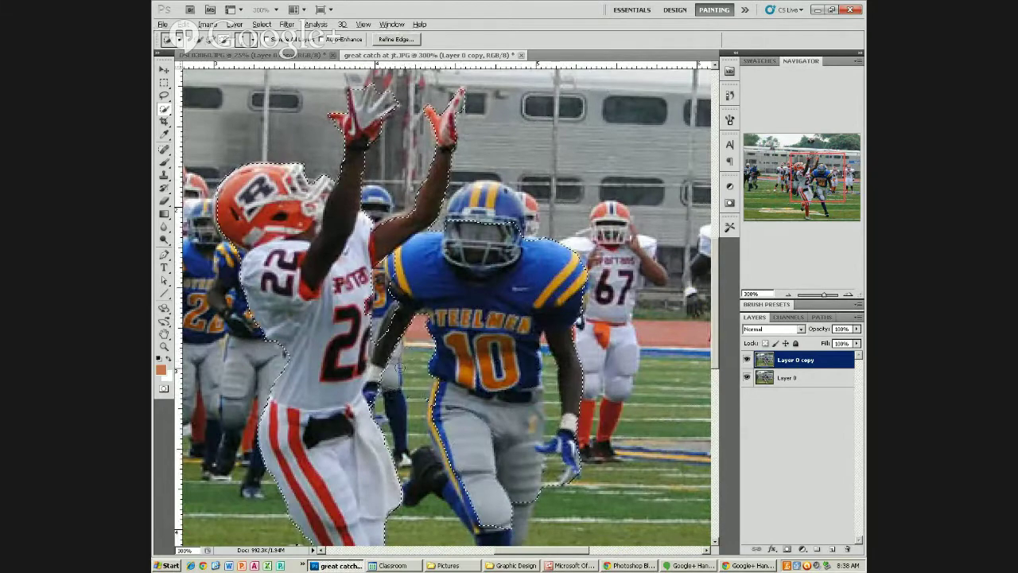
Add defender number 10's lower legs and shoes to the selection, refining the edges around his legs and hand.
scroll(410, 389, "down", 2)
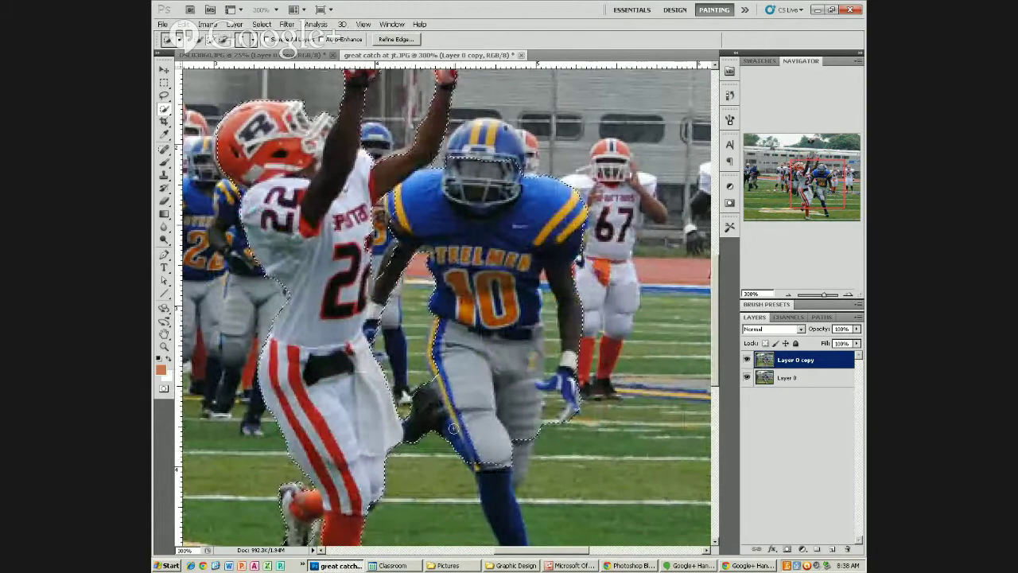
scroll(493, 469, "down", 3)
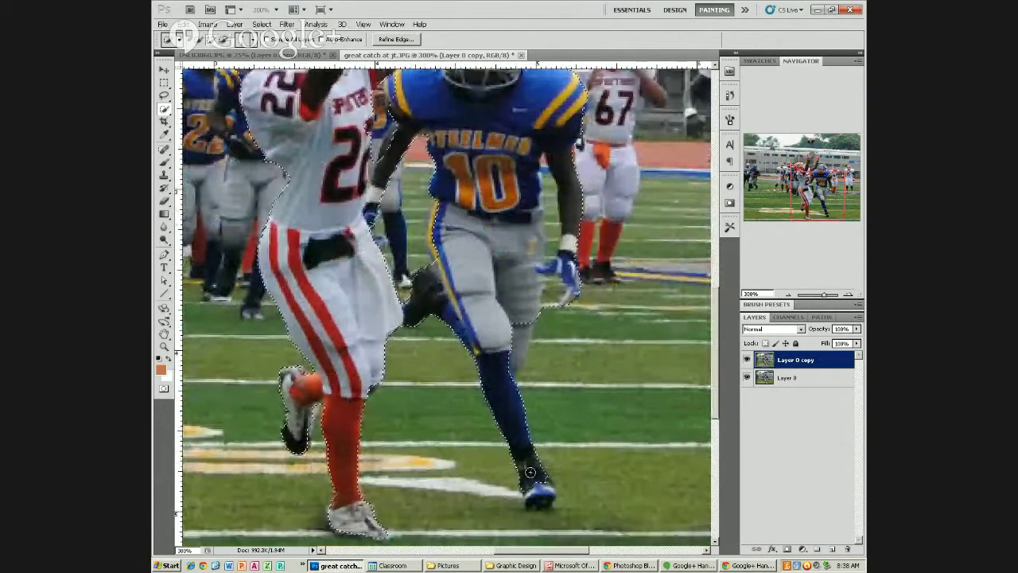
left_click_drag(530, 473, 538, 493)
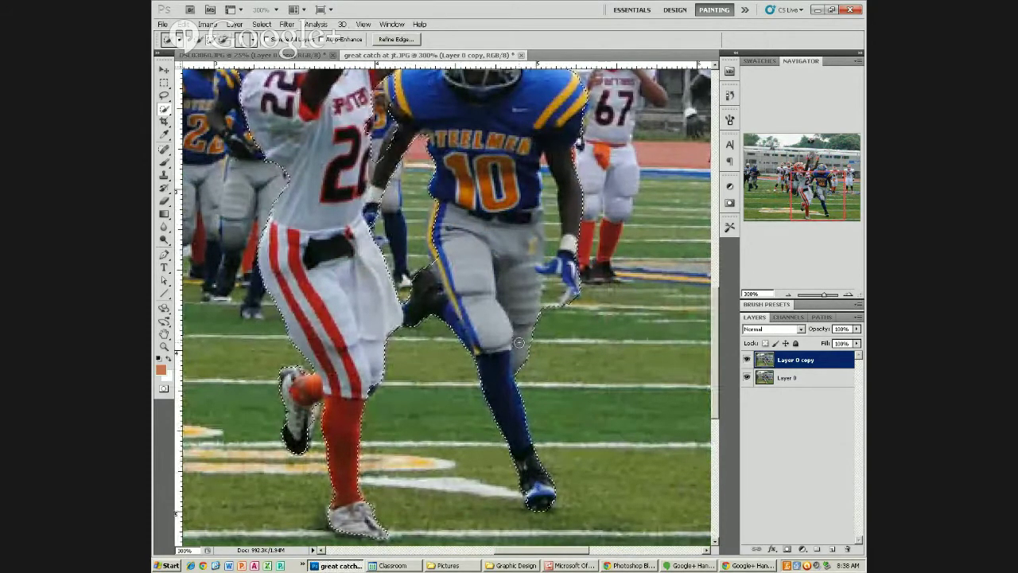
scroll(549, 344, "up", 1)
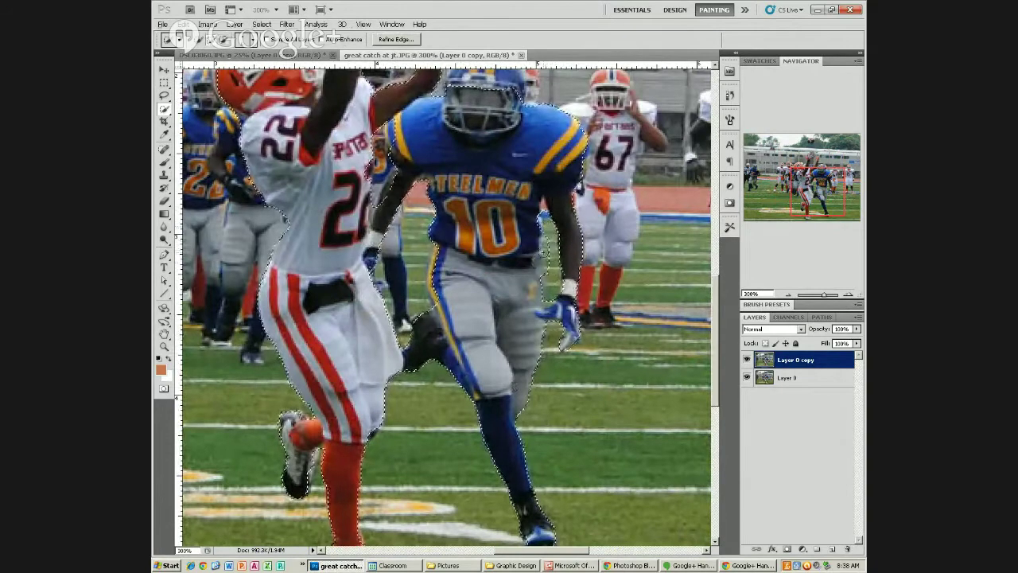
scroll(485, 263, "down", 1)
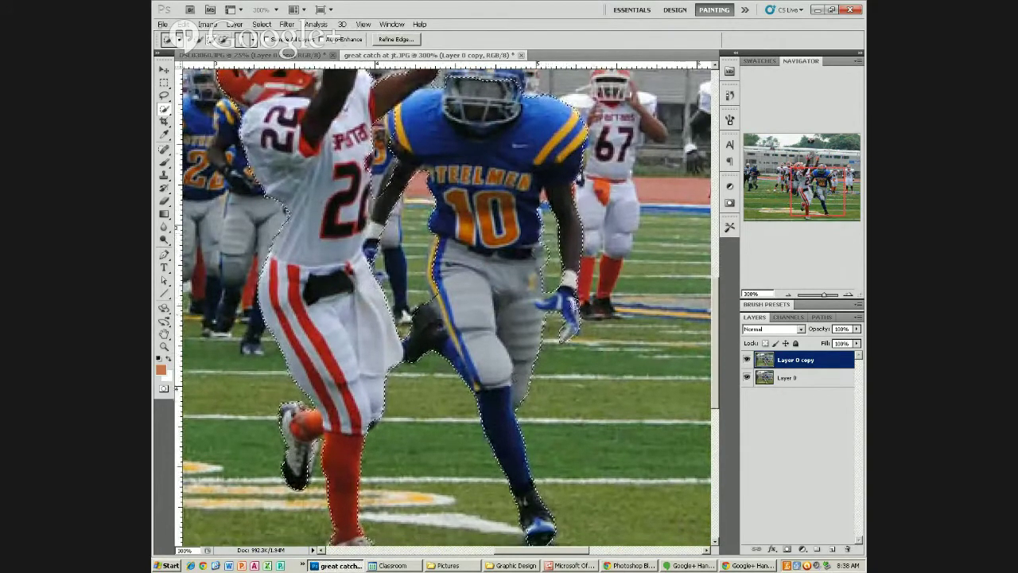
scroll(591, 322, "up", 3)
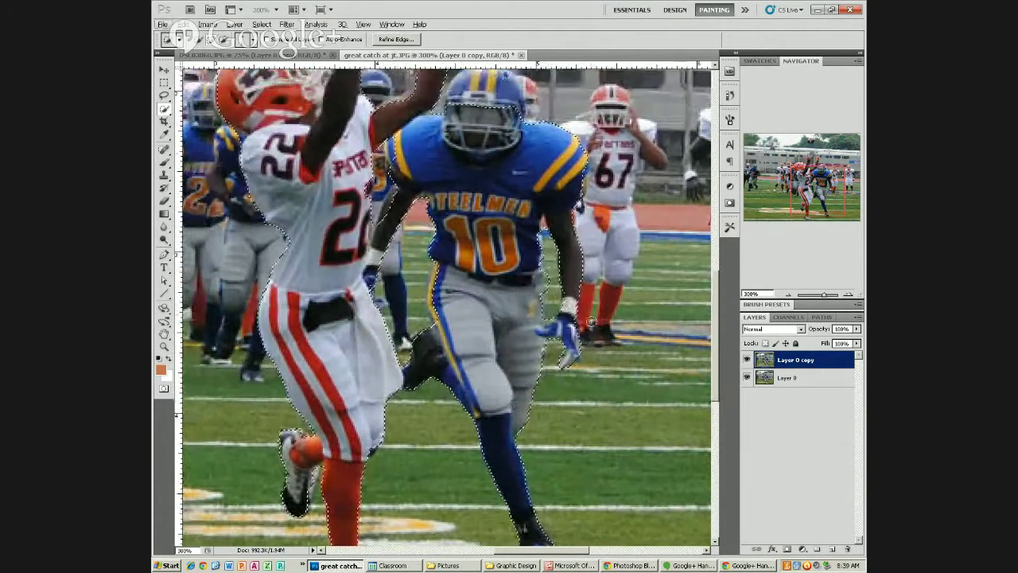
Add the rest of the defender's blue helmet and the football in the air to the selection.
scroll(591, 321, "up", 10)
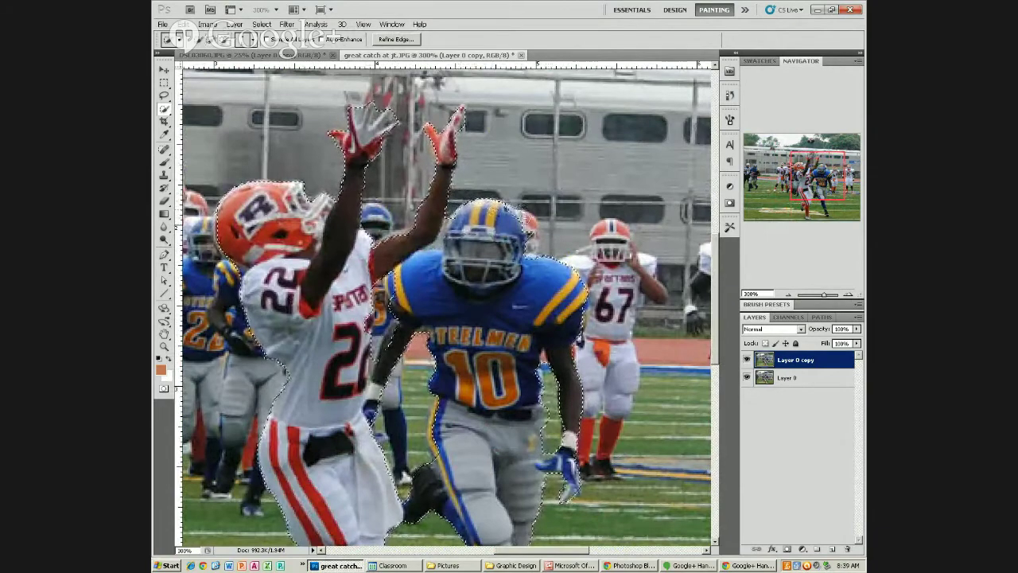
scroll(645, 280, "up", 2)
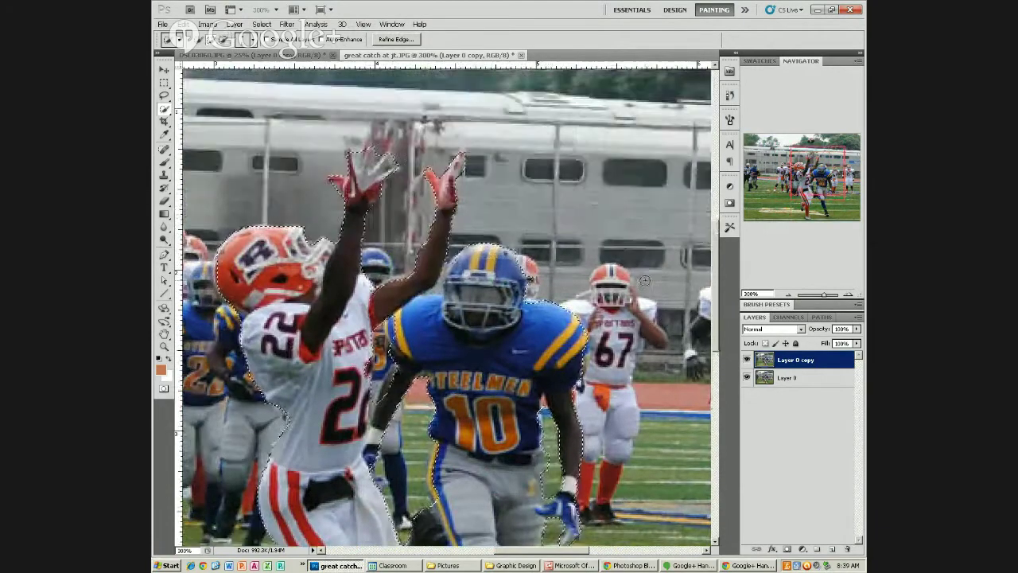
scroll(644, 280, "up", 5)
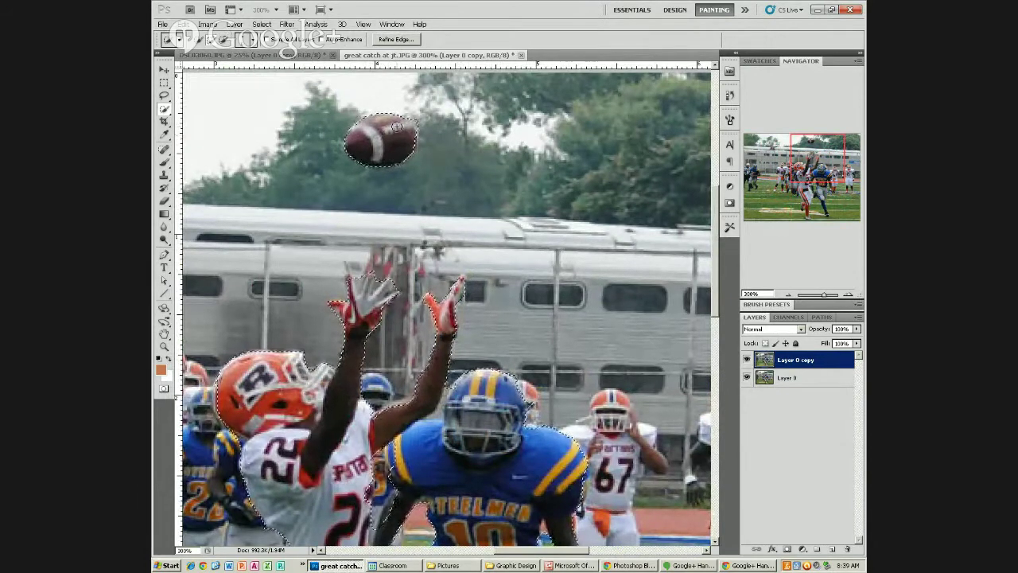
Invert the selection so it covers the background around the two players and the football, and view the image at 100%.
left_click(264, 25)
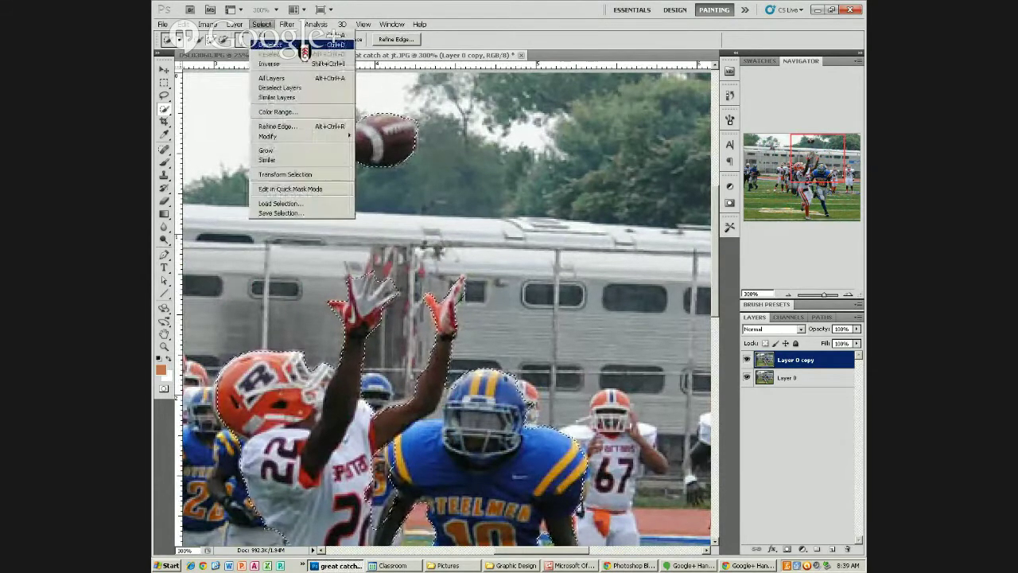
left_click(303, 64)
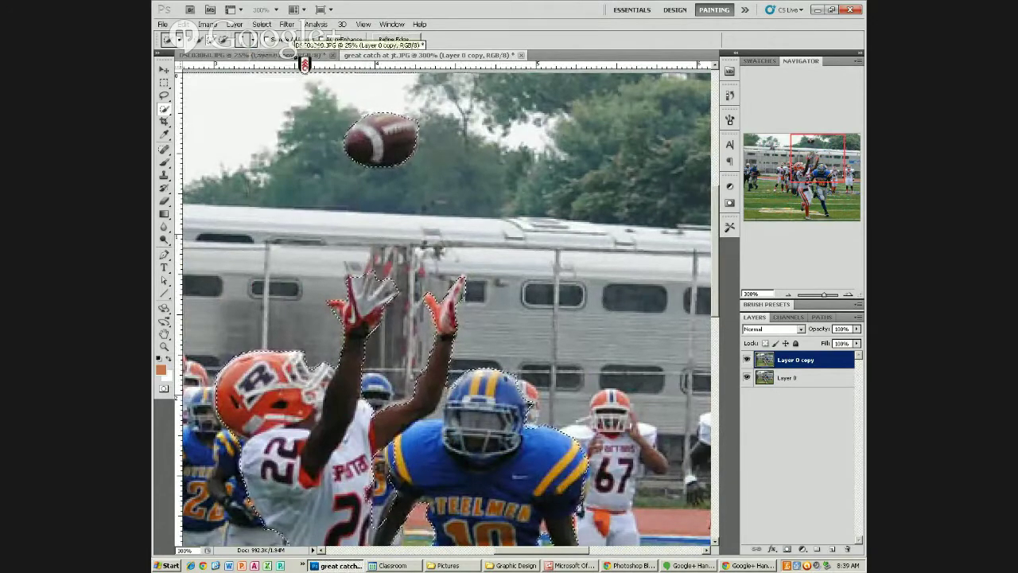
key("ctrl+1")
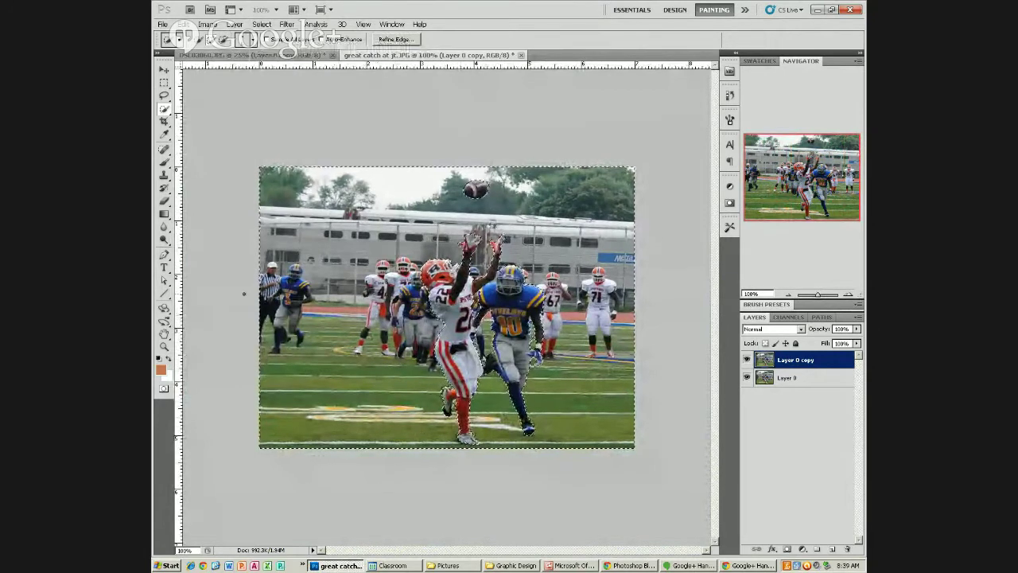
Apply a Motion Blur to the selected background at a -18° angle with a shorter blur distance, and deselect.
left_click(296, 25)
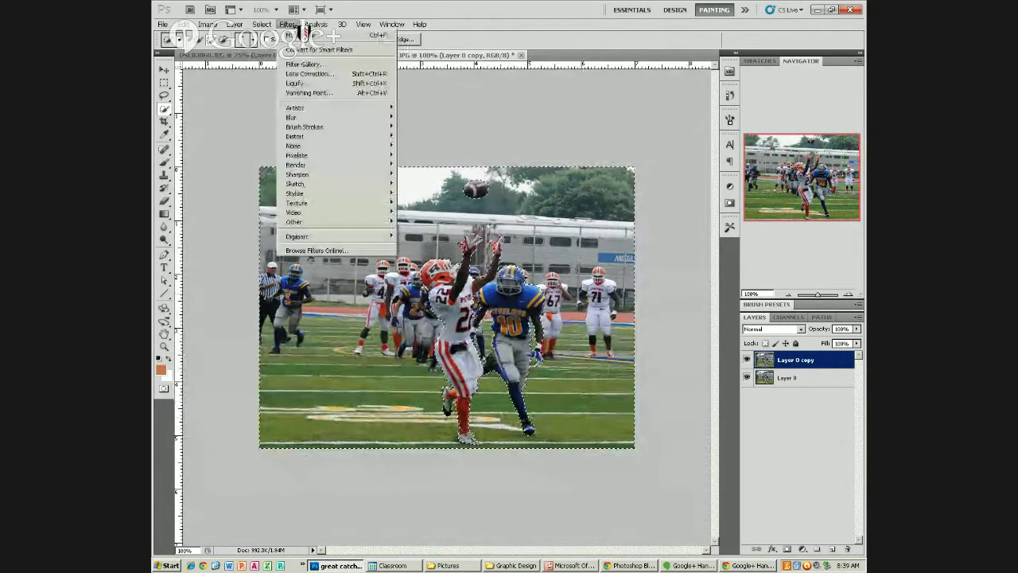
mouse_move(309, 120)
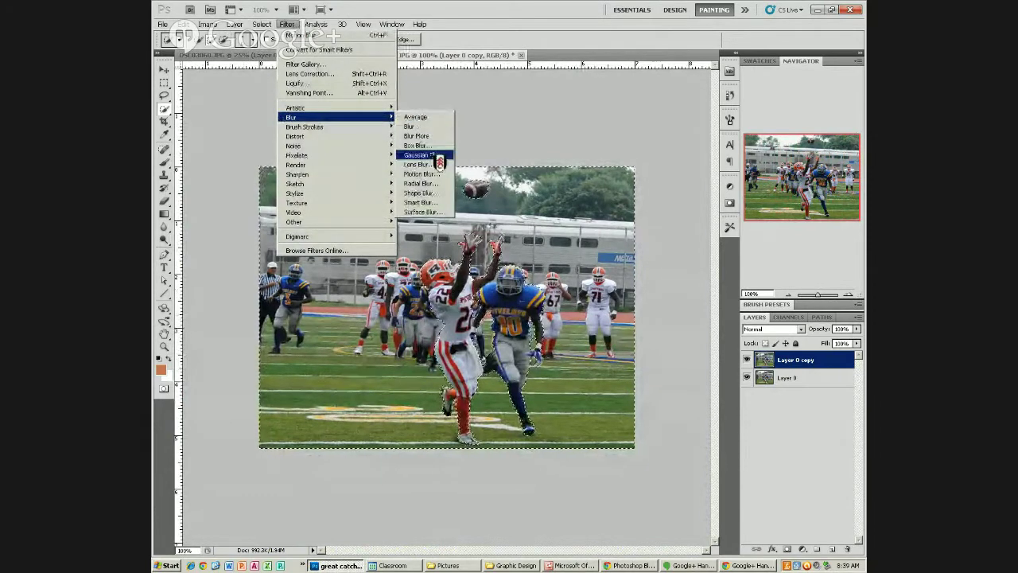
left_click(443, 181)
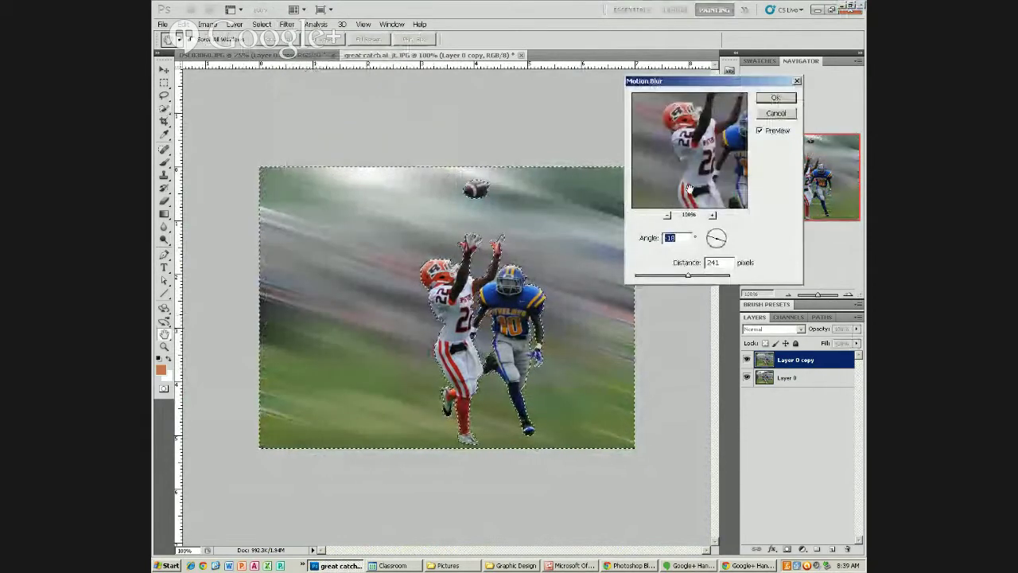
left_click_drag(689, 278, 656, 281)
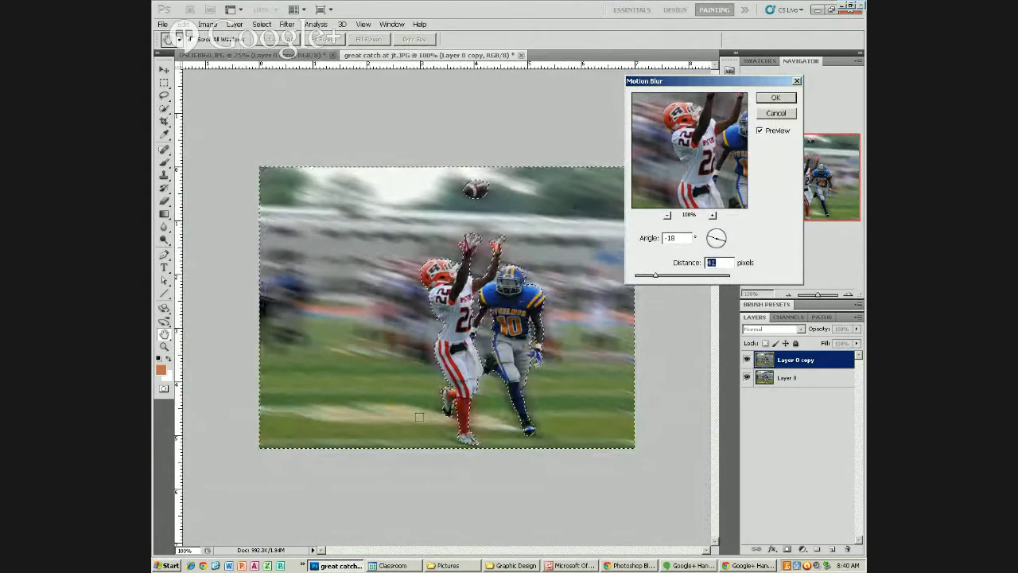
left_click(776, 97)
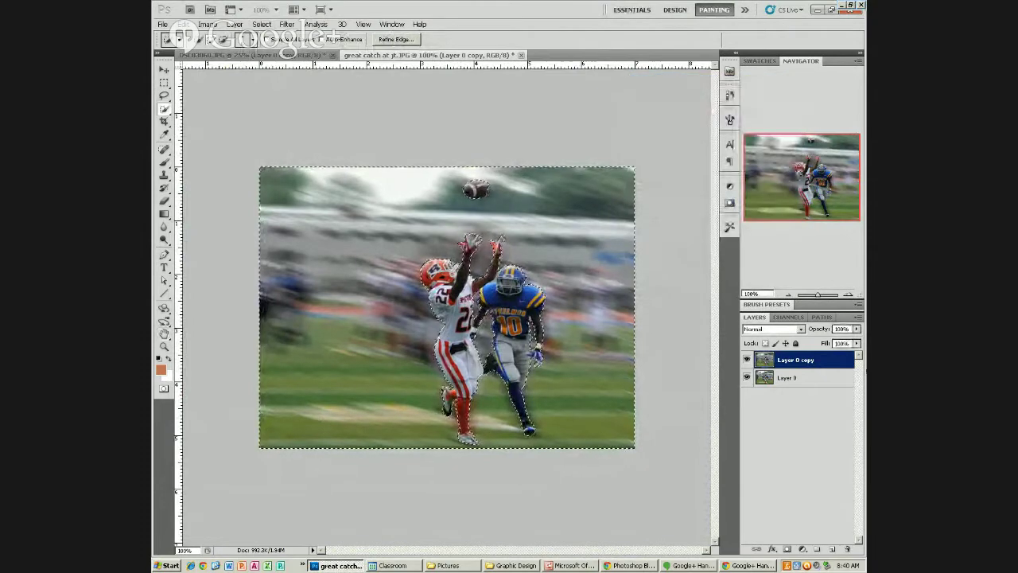
key("ctrl+d")
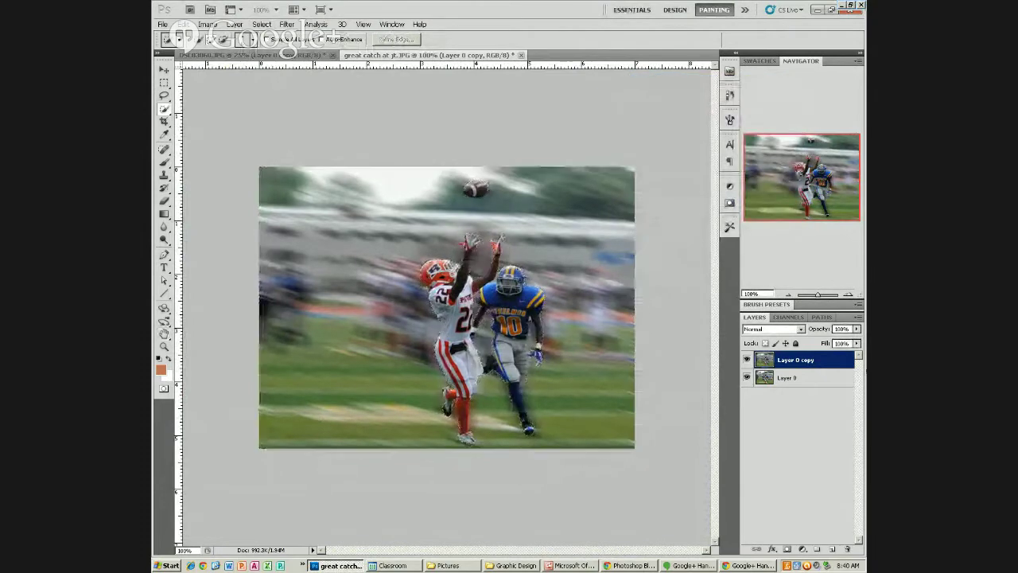
Compare the motion-blurred copy with the original by toggling Layer 0 copy's visibility, and undo back to the unblurred background selection.
left_click(747, 360)
left_click(747, 360)
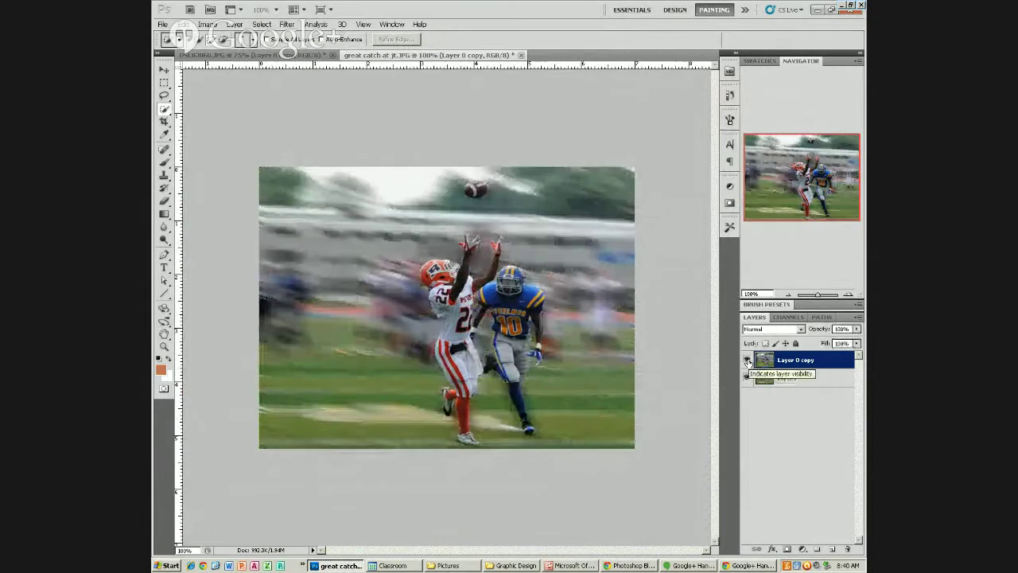
left_click(747, 360)
left_click(747, 361)
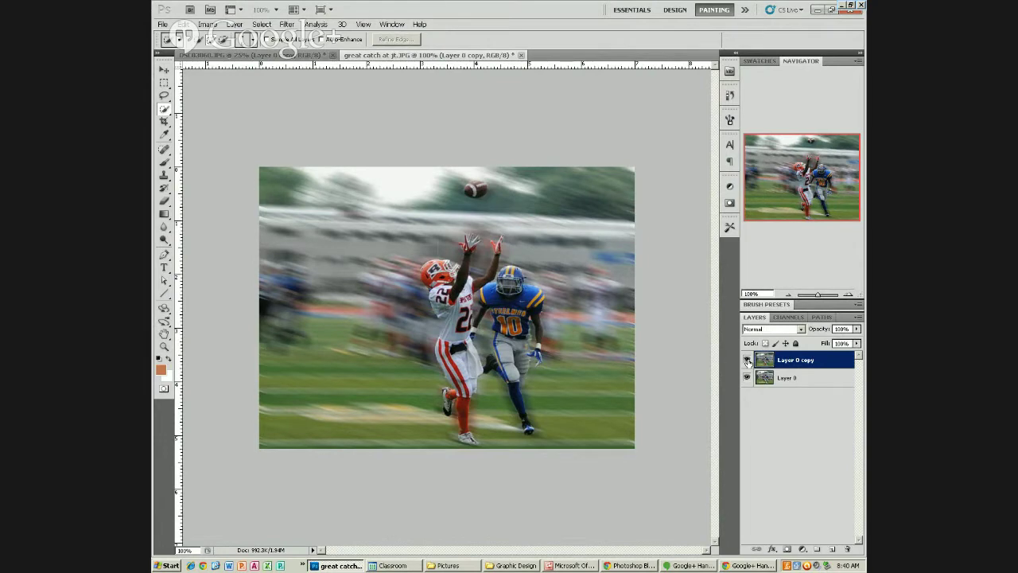
left_click(747, 361)
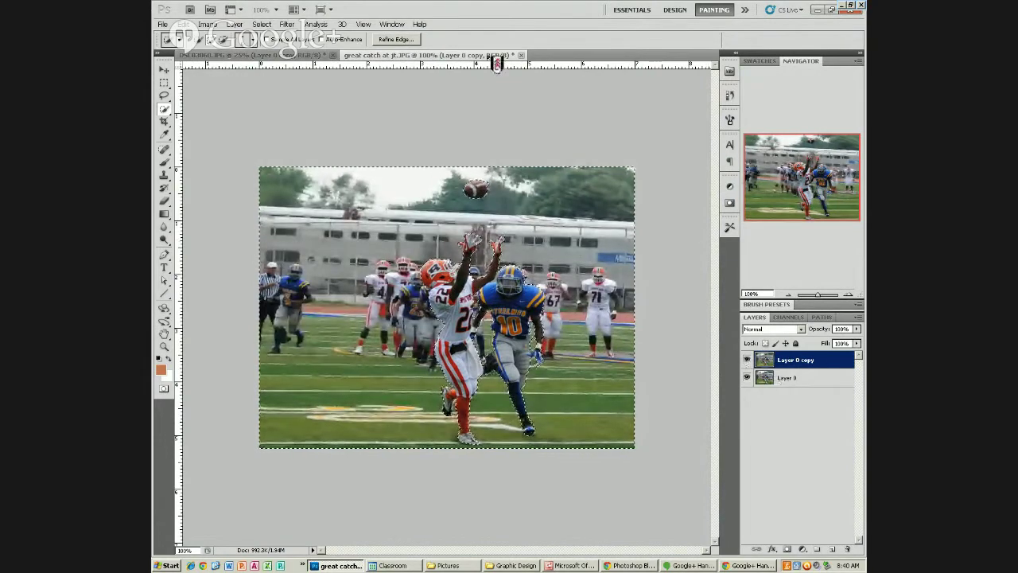
Apply a Radial Blur to the selected background with amount 36, the Spin method and Good quality.
left_click(286, 24)
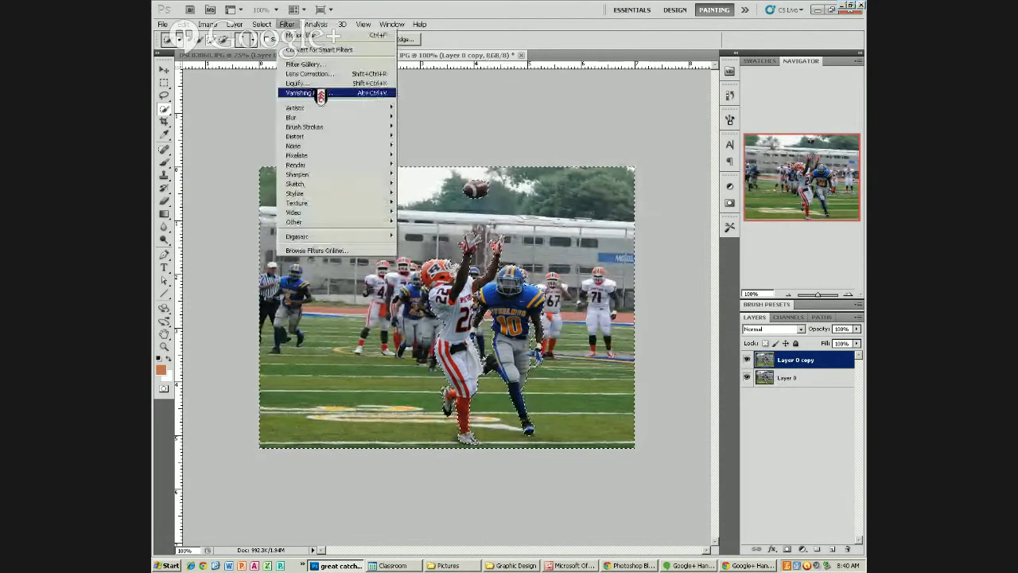
mouse_move(334, 116)
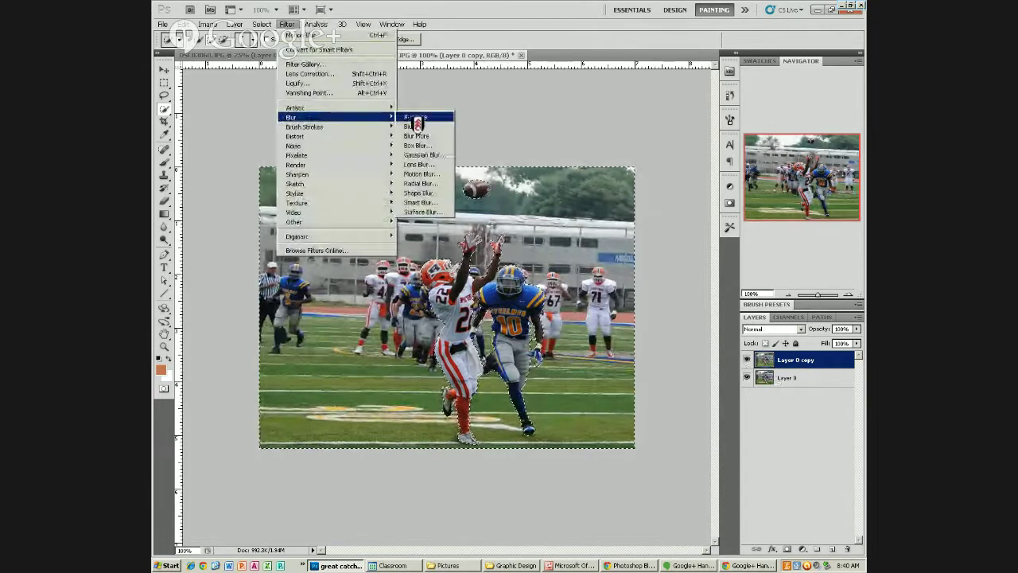
left_click(440, 187)
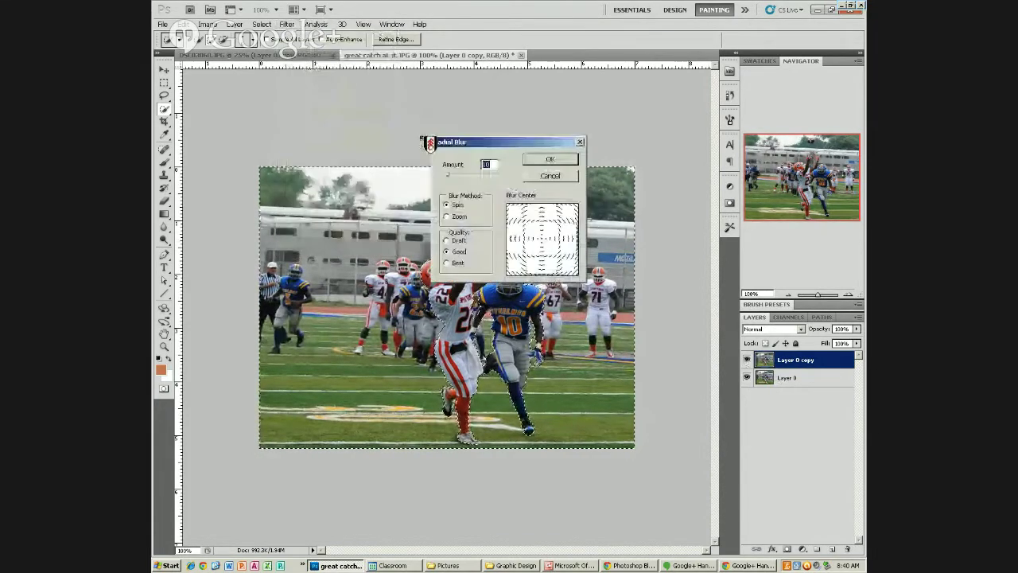
left_click_drag(549, 149, 748, 74)
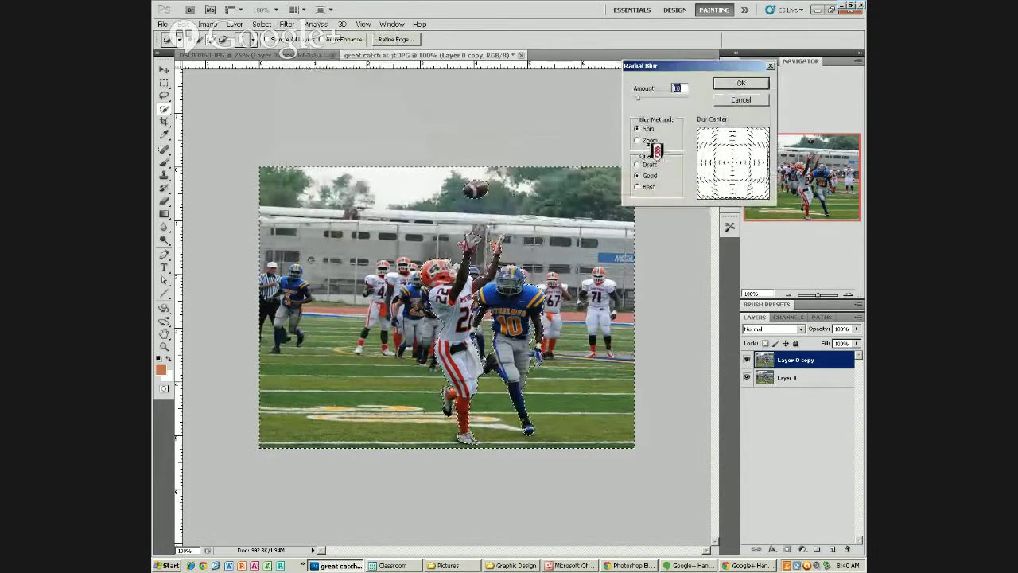
left_click(651, 142)
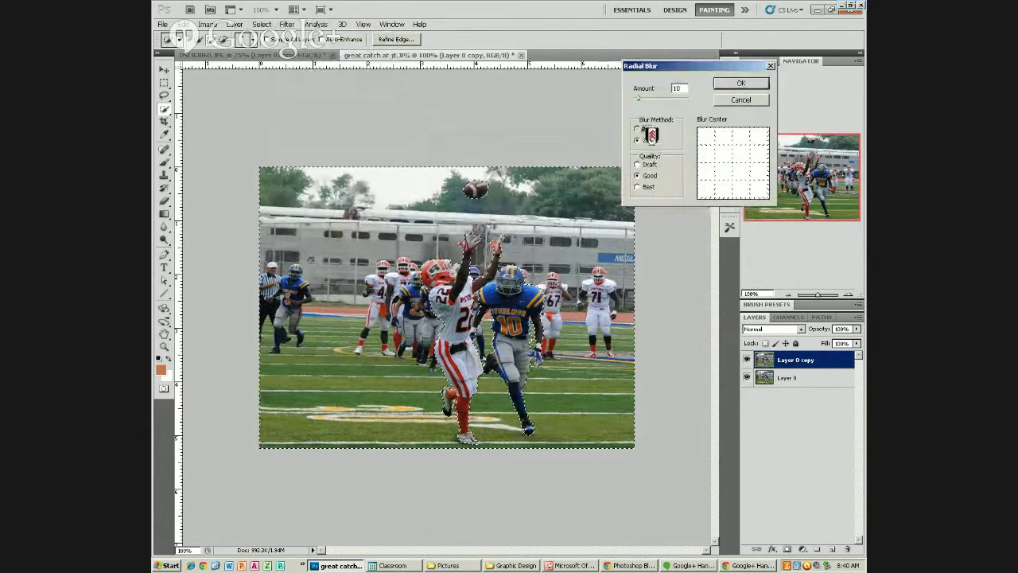
left_click(647, 129)
left_click(648, 165)
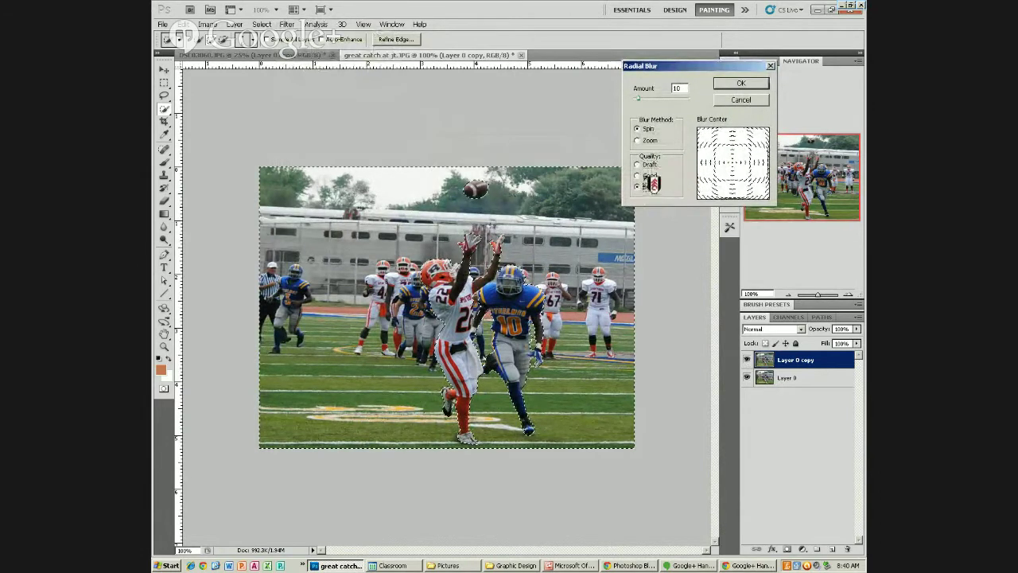
left_click(647, 176)
left_click_drag(648, 103, 657, 107)
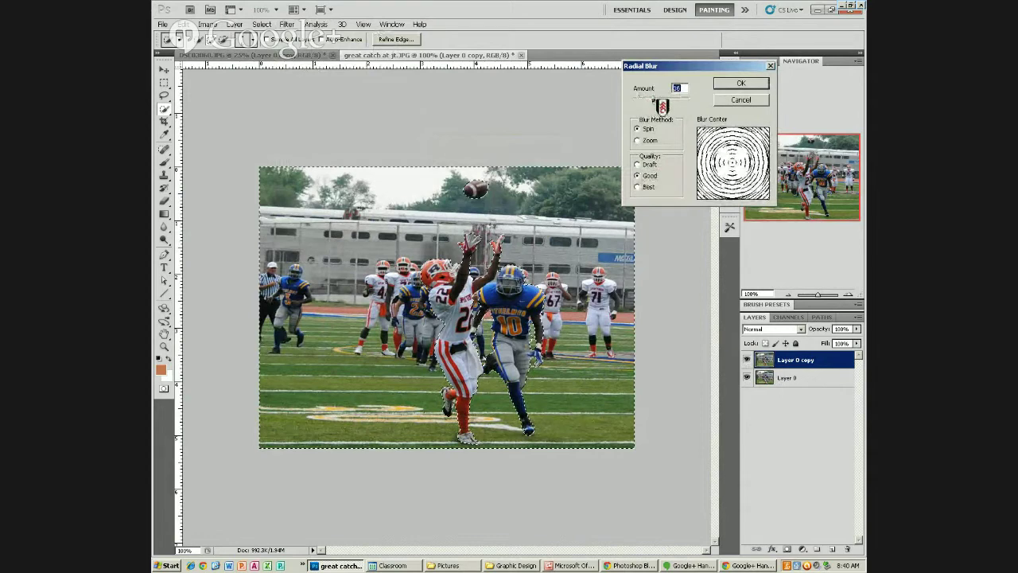
left_click(739, 84)
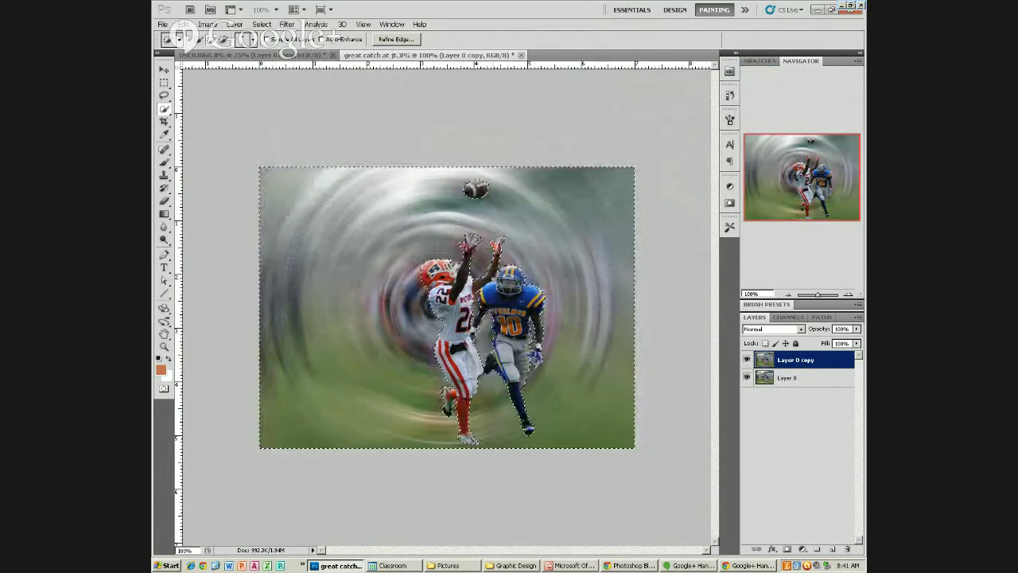
left_click(625, 565)
left_click(691, 566)
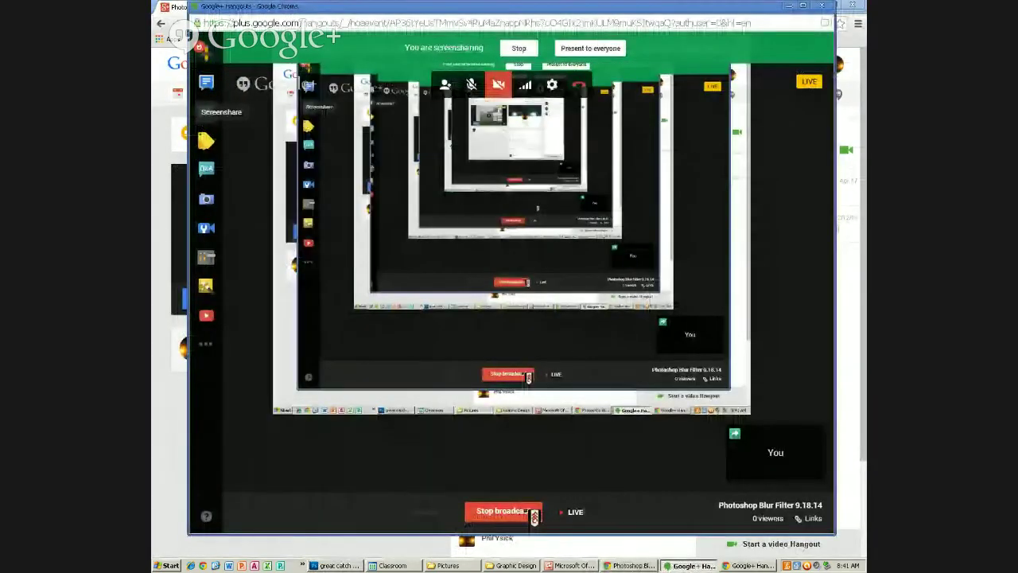